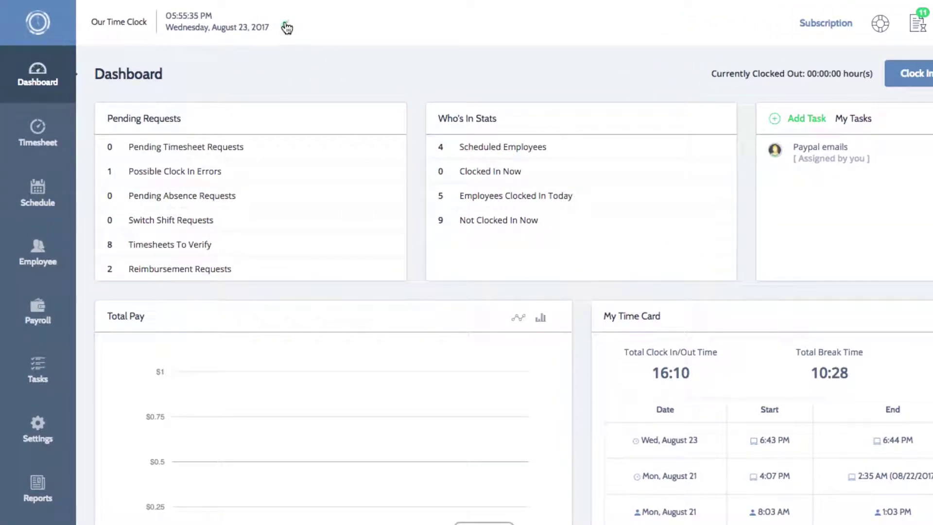
Write the header note 'Staff Meeting at 2pm' beside the date in bold, without red, and save it.
{"action": "left_click", "coordinate": [286, 25]}
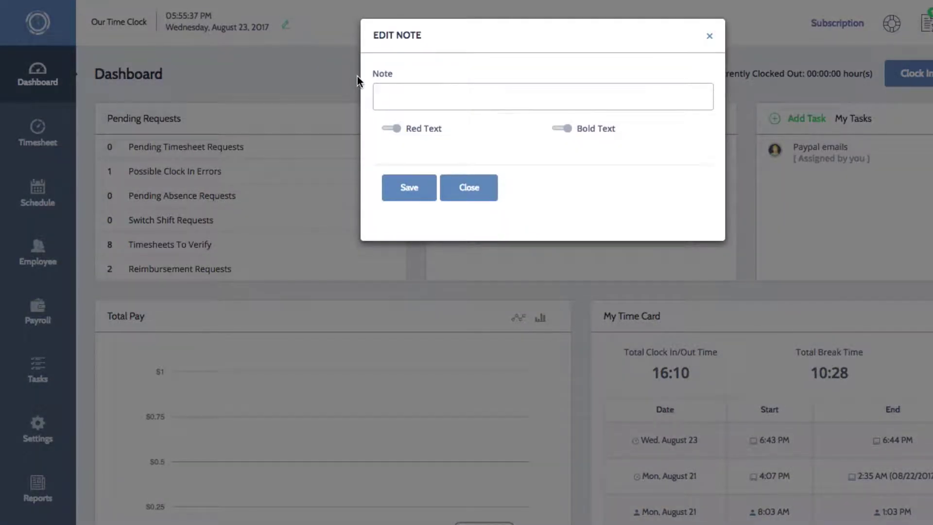
{"action": "left_click", "coordinate": [389, 99]}
{"action": "type", "text": "Staff Meeting at 2pm"}
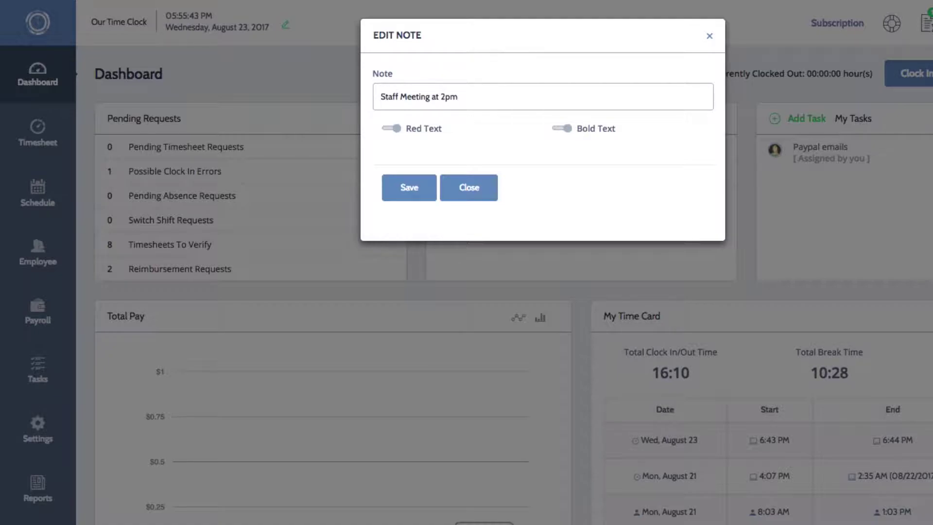
{"action": "left_click", "coordinate": [393, 129]}
{"action": "left_click", "coordinate": [394, 129]}
{"action": "left_click", "coordinate": [563, 128]}
{"action": "left_click", "coordinate": [413, 184]}
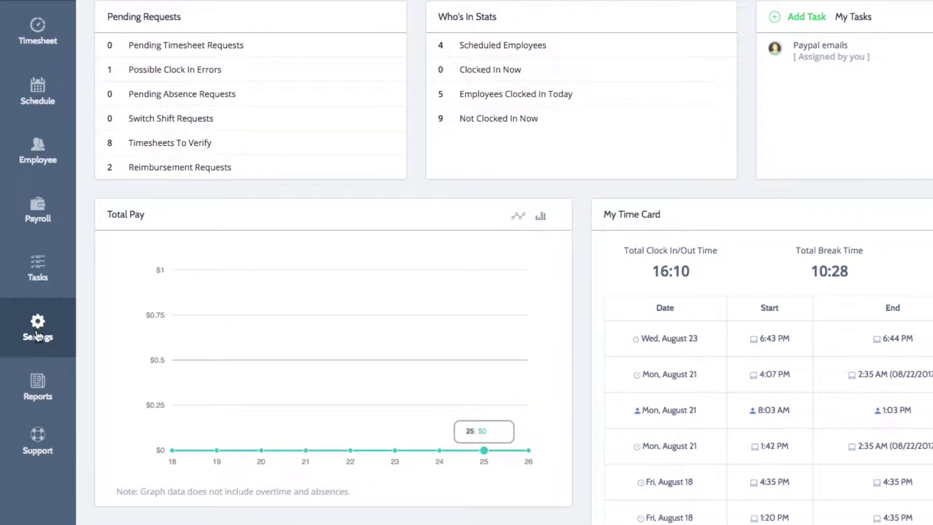
Go to the Settings Message and Alert section and select all the placeholder Log In Message text.
{"action": "left_click", "coordinate": [38, 328]}
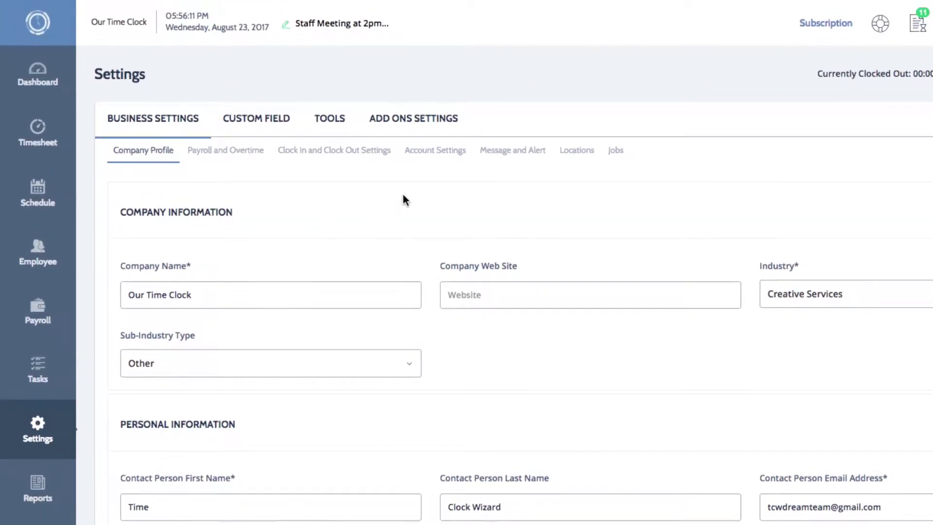
{"action": "left_click", "coordinate": [488, 157]}
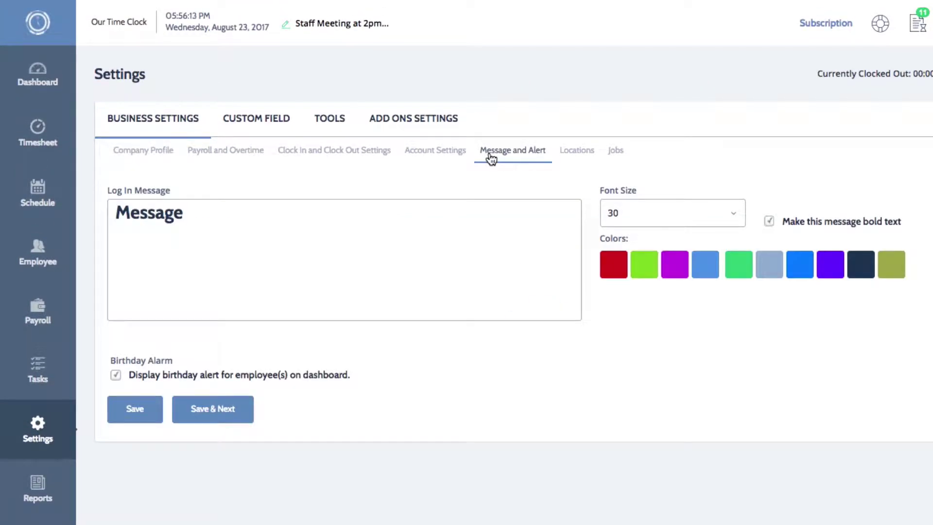
{"action": "left_click", "coordinate": [457, 214]}
{"action": "key", "text": "ctrl+a"}
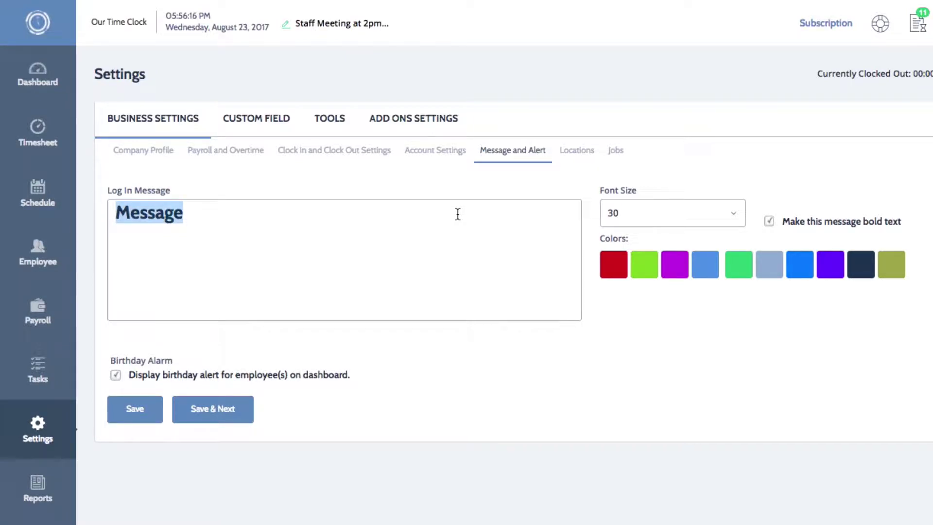
{"action": "type", "text": "Meeting at "}
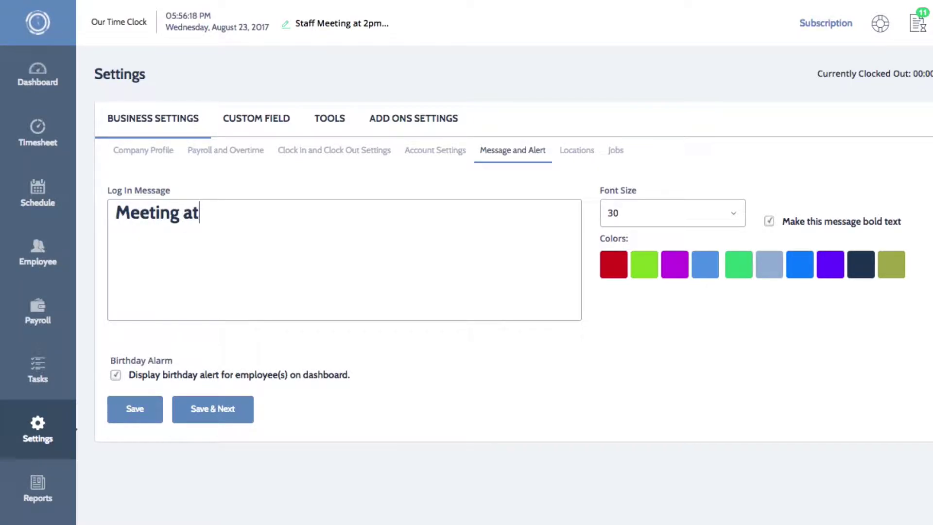
{"action": "type", "text": "noon."}
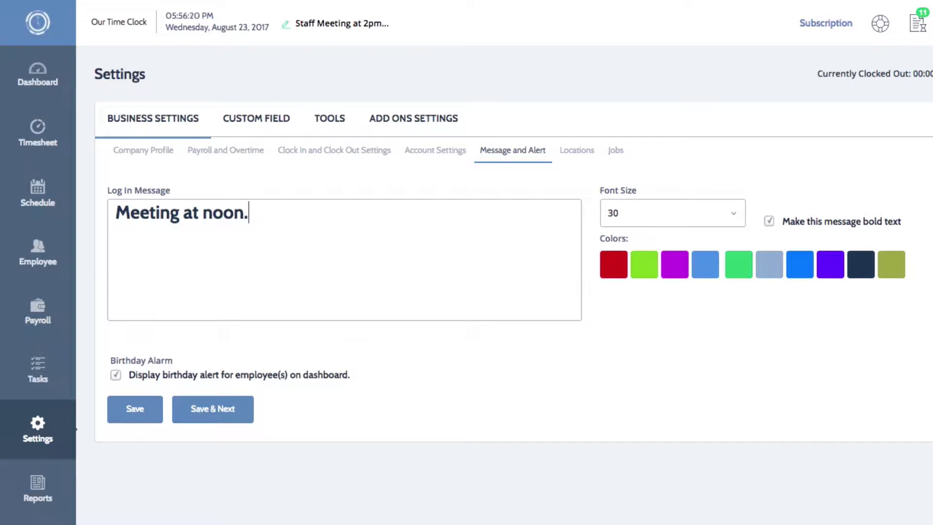
Give the 'Meeting at noon.' login message font size 20, red color and bold text.
{"action": "left_click", "coordinate": [626, 210]}
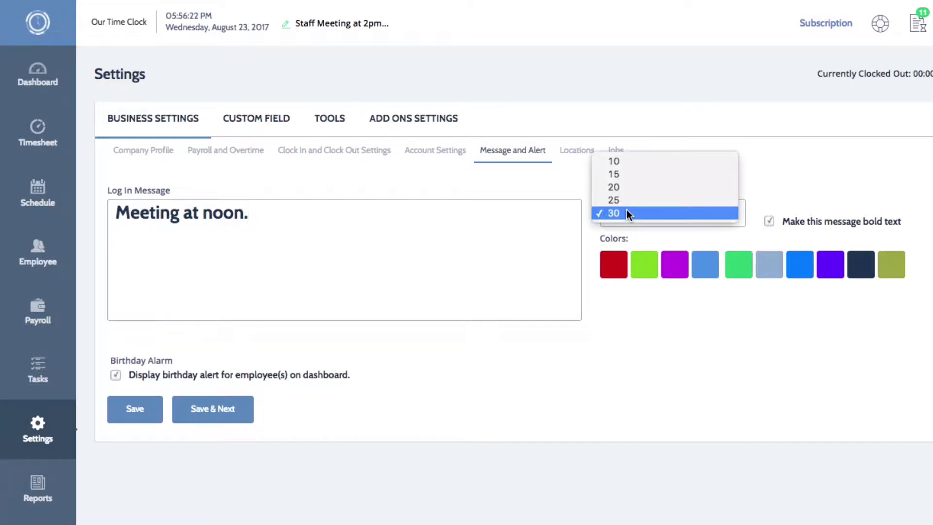
{"action": "left_click", "coordinate": [630, 199]}
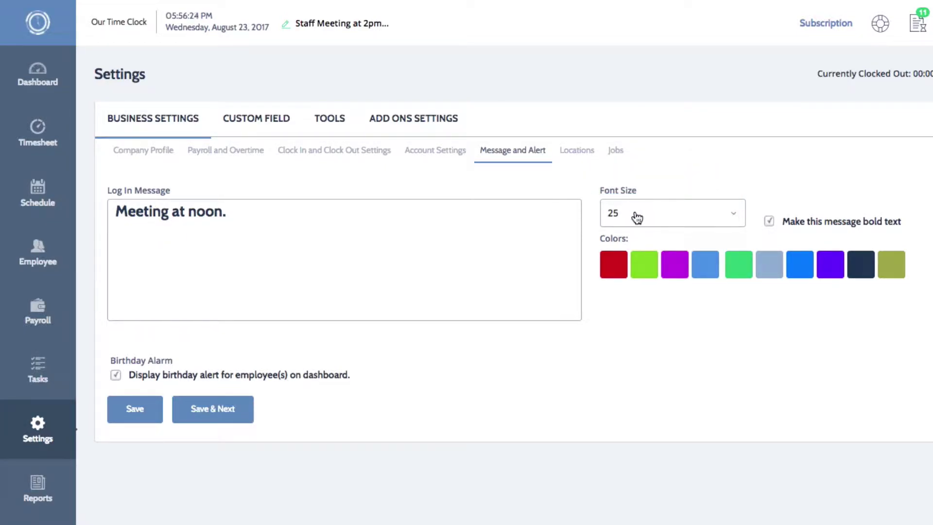
{"action": "left_click", "coordinate": [633, 213]}
{"action": "left_click", "coordinate": [634, 201]}
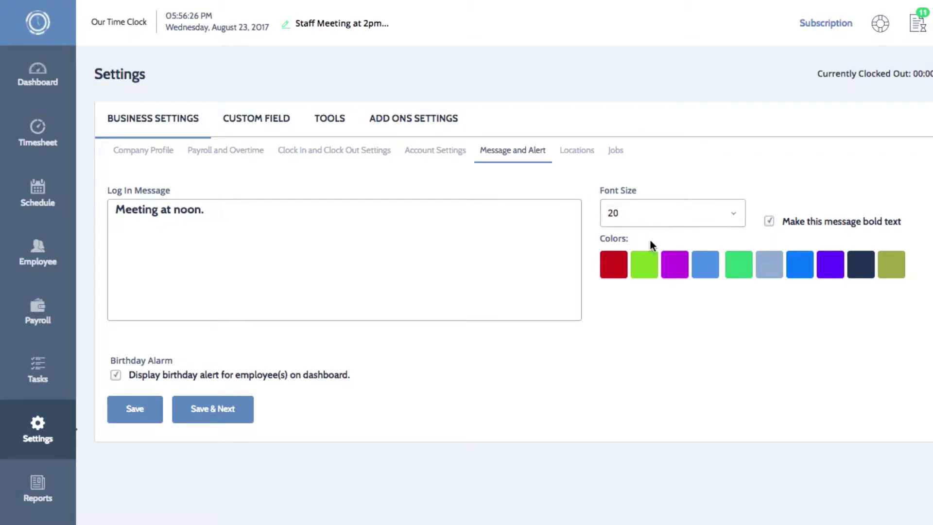
{"action": "left_click", "coordinate": [831, 265]}
{"action": "left_click", "coordinate": [613, 264]}
{"action": "left_click", "coordinate": [770, 222]}
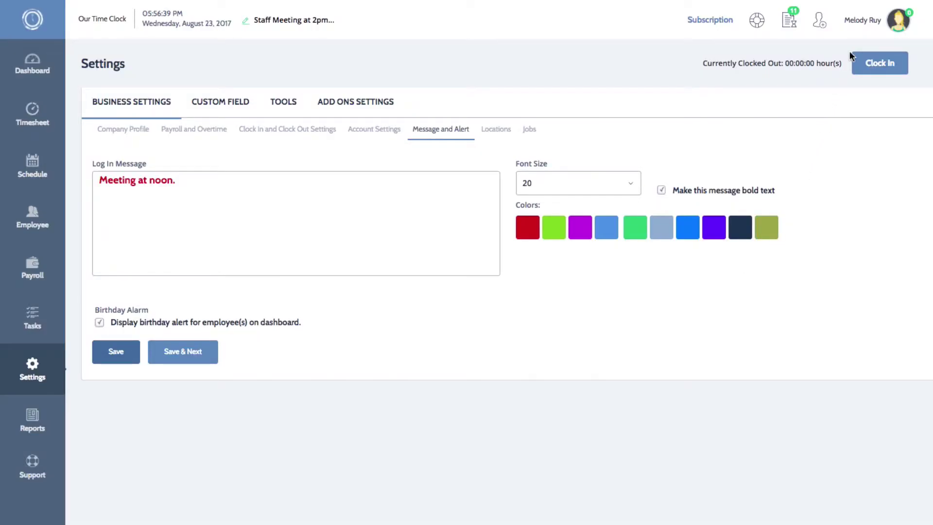
Open the account menu from the user name at the top right.
{"action": "left_click", "coordinate": [860, 20]}
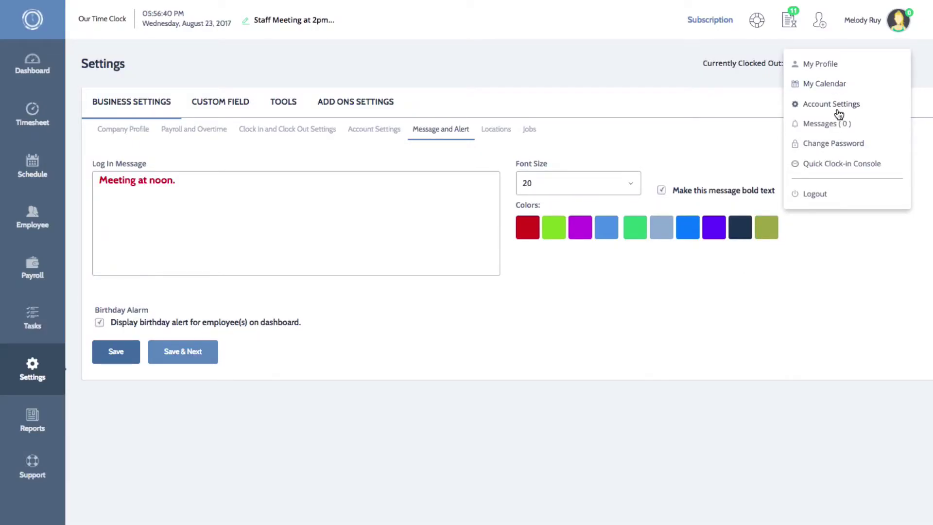